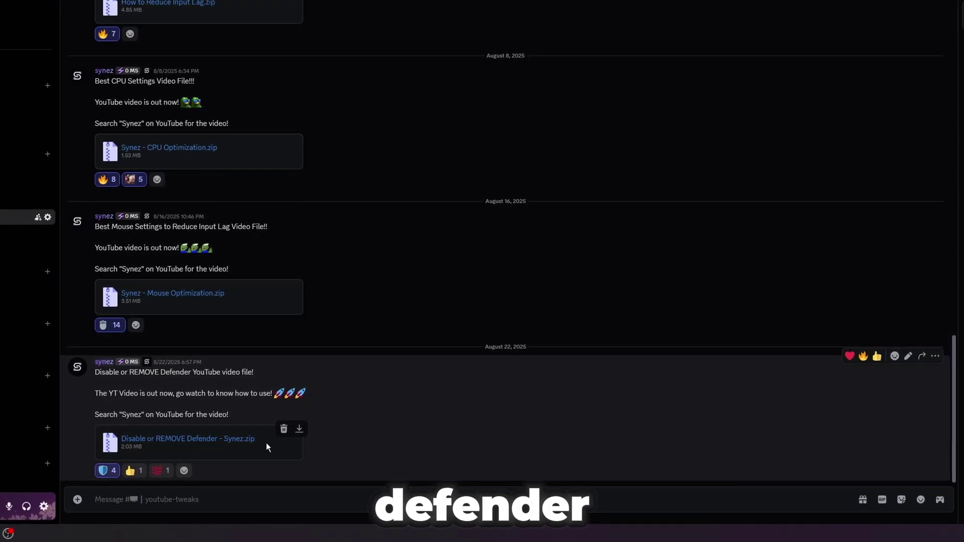
- Highlight the 'Disable or REMOVE Defender - Synez.zip' attachment name in youtube-tweaks, then deselect it
drag(266, 446, 120, 440)
click(222, 412)
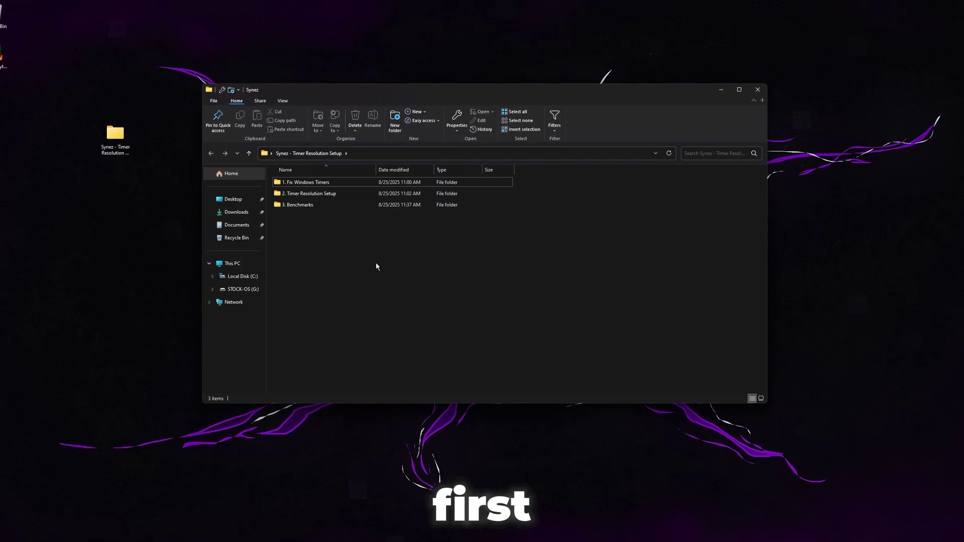
- Edit '1. Timer Fix' from the 1. Fix Windows Timers folder in Notepad to review its bcdedit lines
double_click(313, 182)
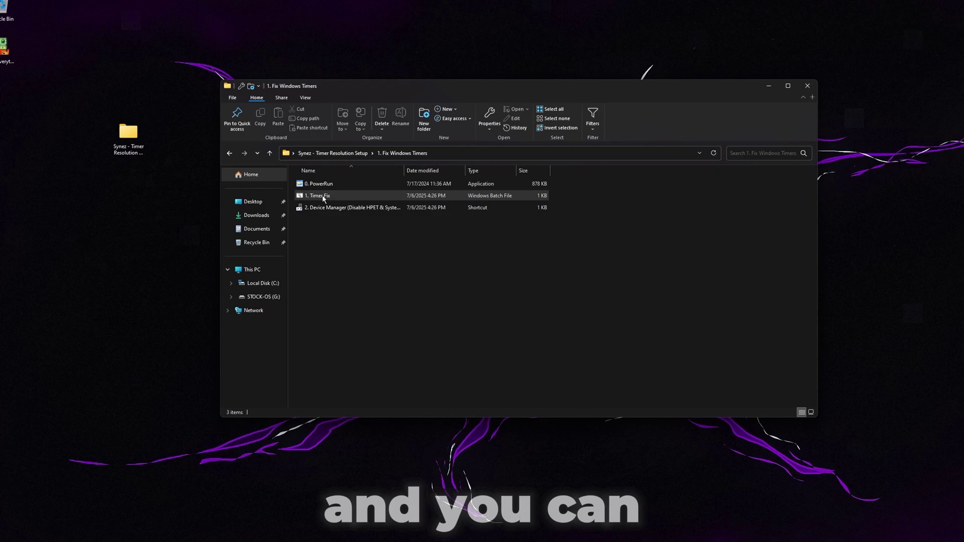
right_click(324, 197)
click(378, 210)
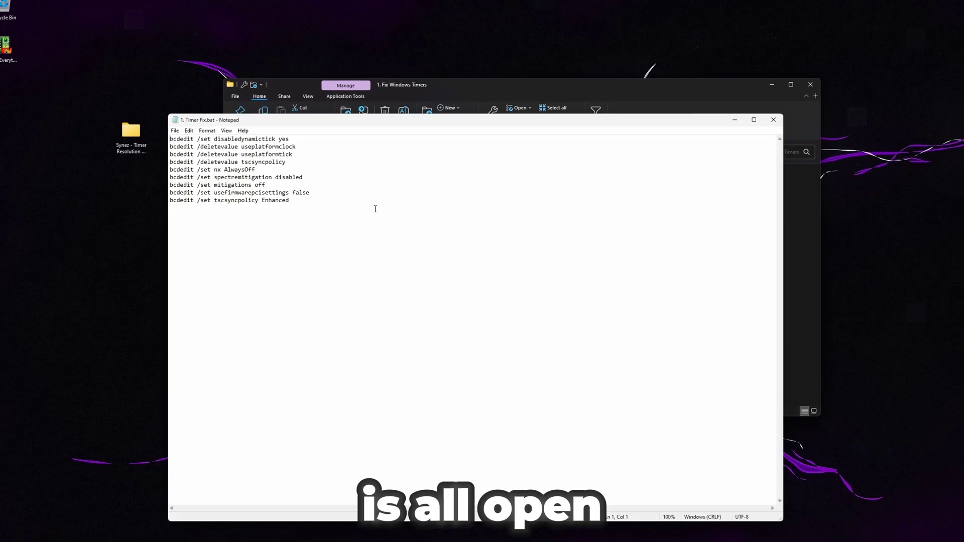
key(ctrl+a)
drag(302, 120, 465, 126)
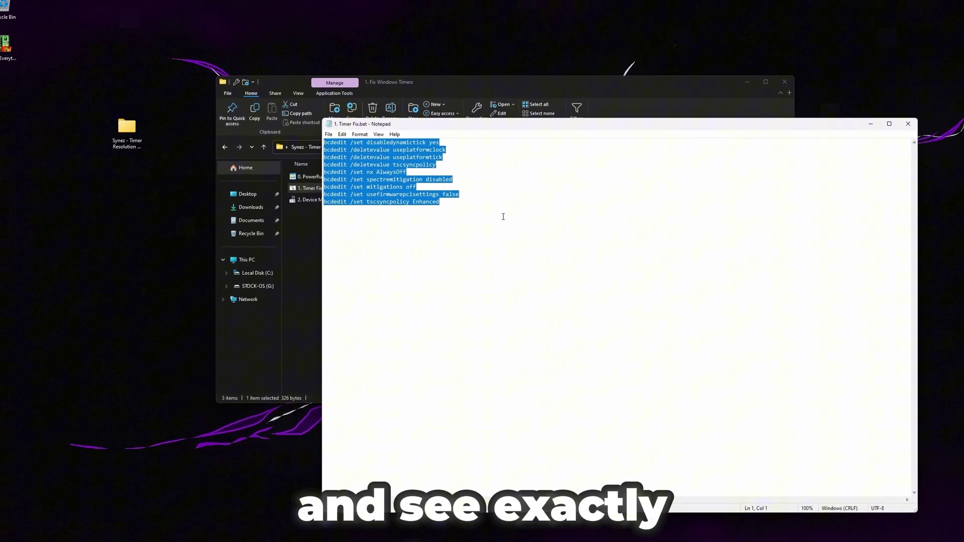
click(518, 311)
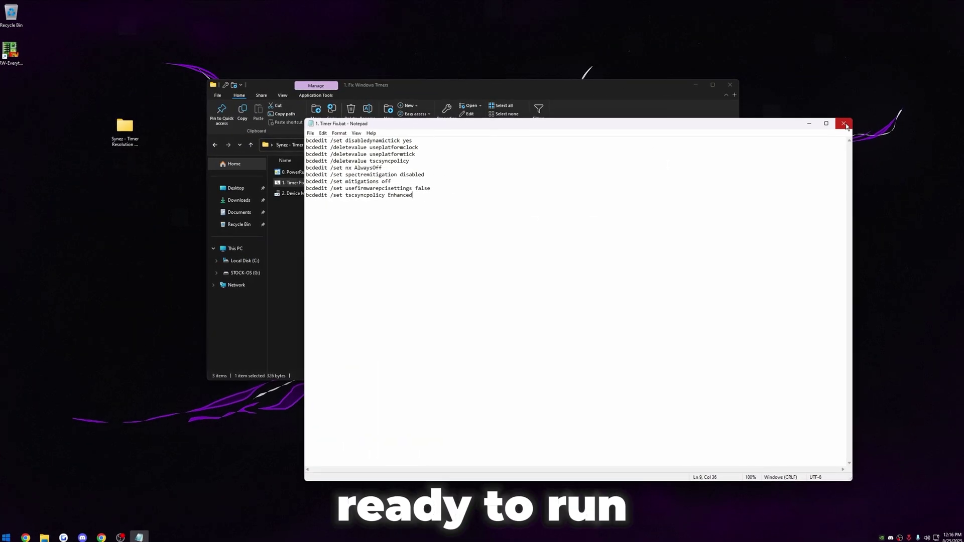
- Close Notepad and turn on PowerRun's File > Allow Command Line option, creating 0. PowerRun.ini
click(892, 122)
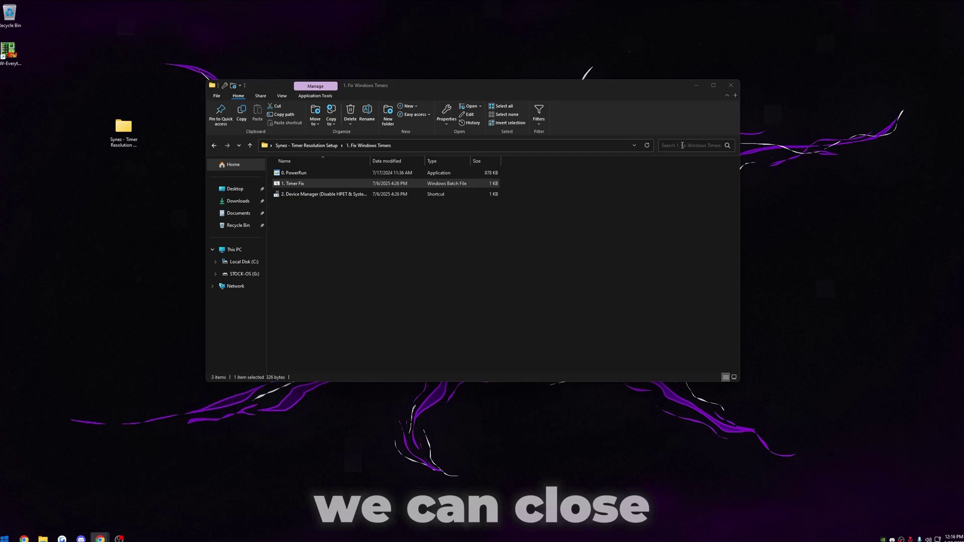
double_click(293, 174)
click(357, 195)
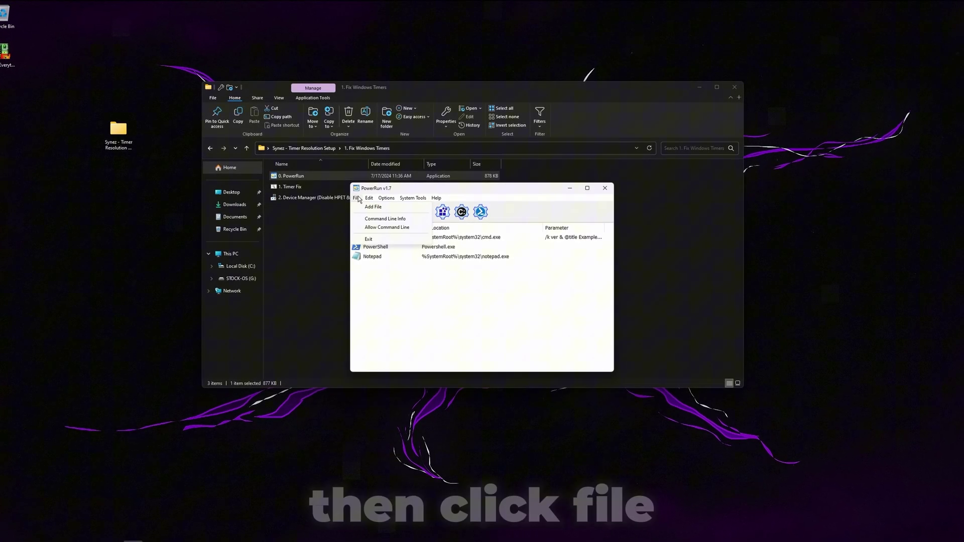
click(355, 198)
click(389, 231)
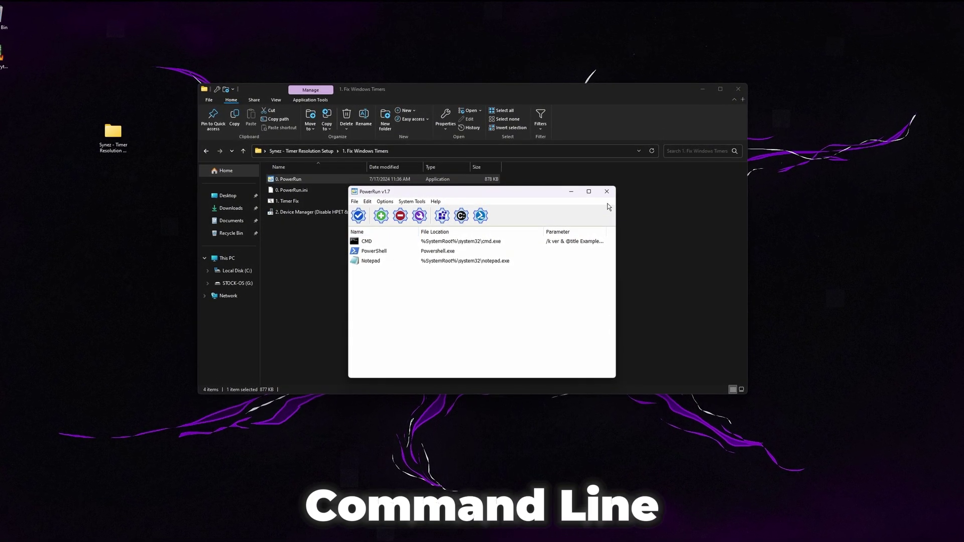
- Run the Timer Fix batch file through PowerRun by dropping it onto 0. PowerRun
click(605, 189)
click(284, 202)
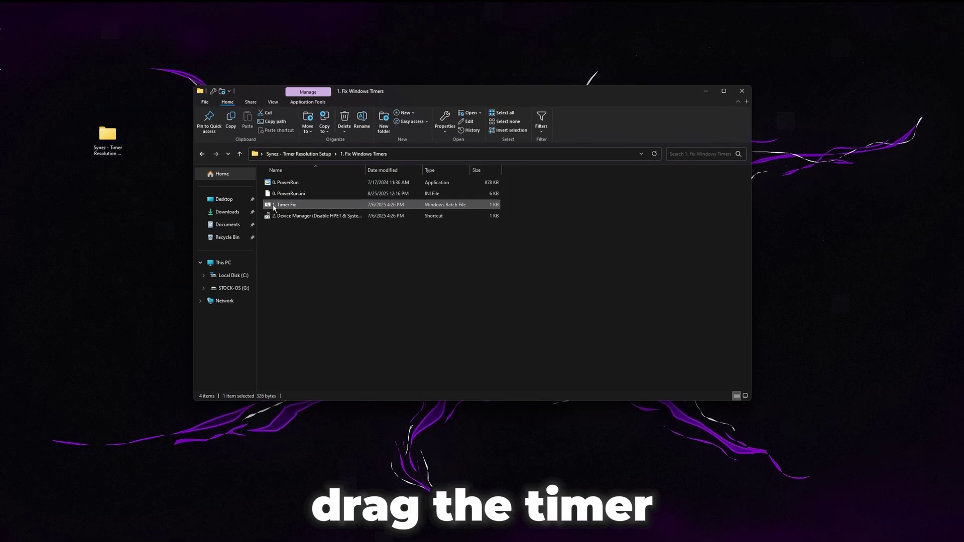
drag(284, 202, 305, 182)
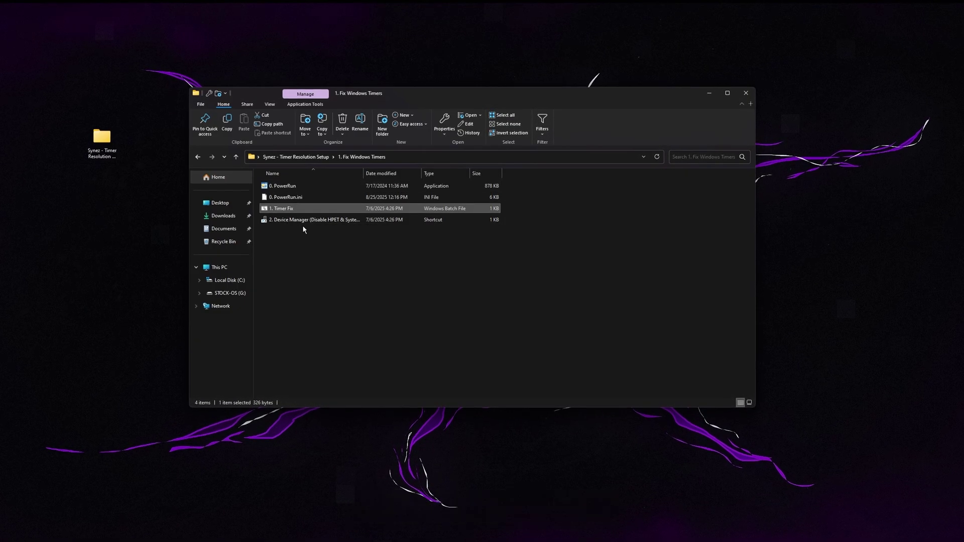
click(345, 221)
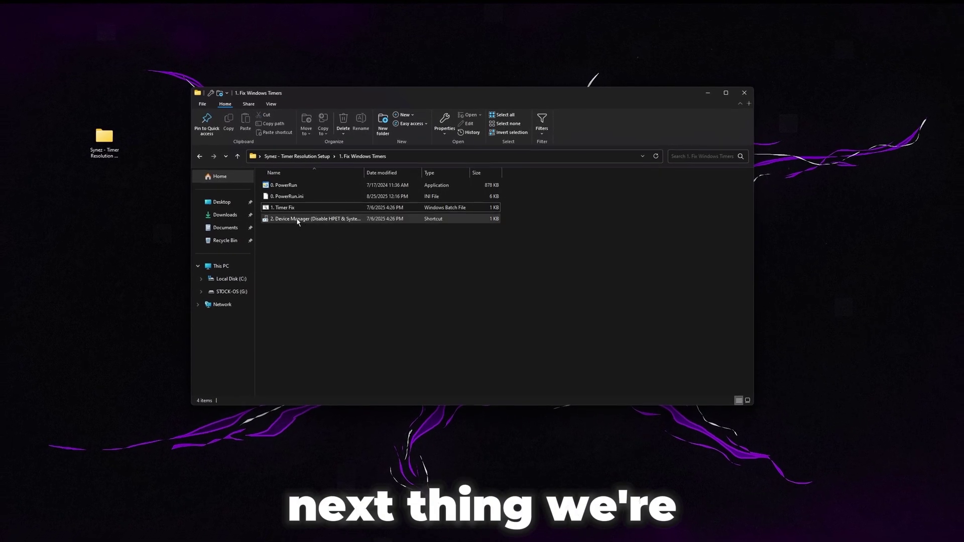
- Open Device Manager and find High precision event timer under System devices
double_click(347, 217)
click(366, 172)
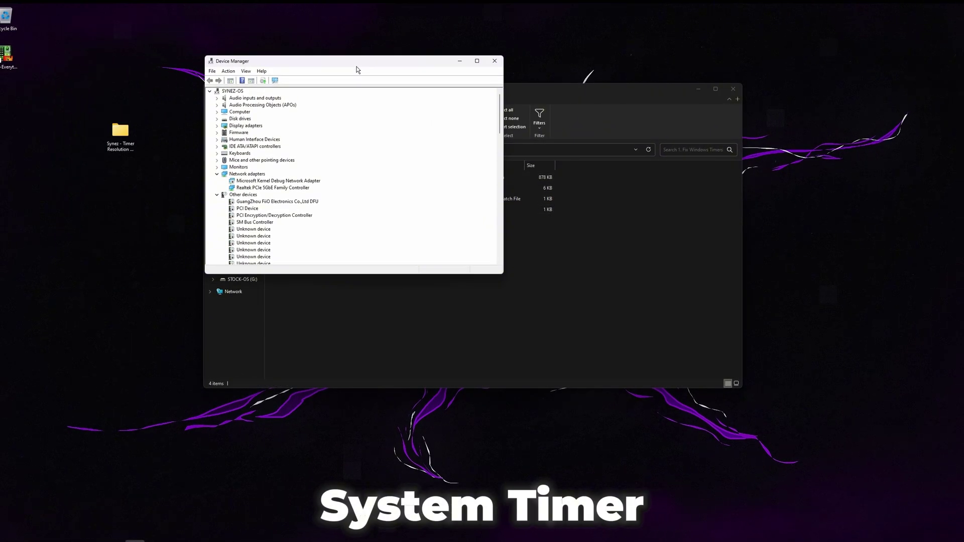
scroll(342, 309, down, 10)
scroll(348, 309, down, 3)
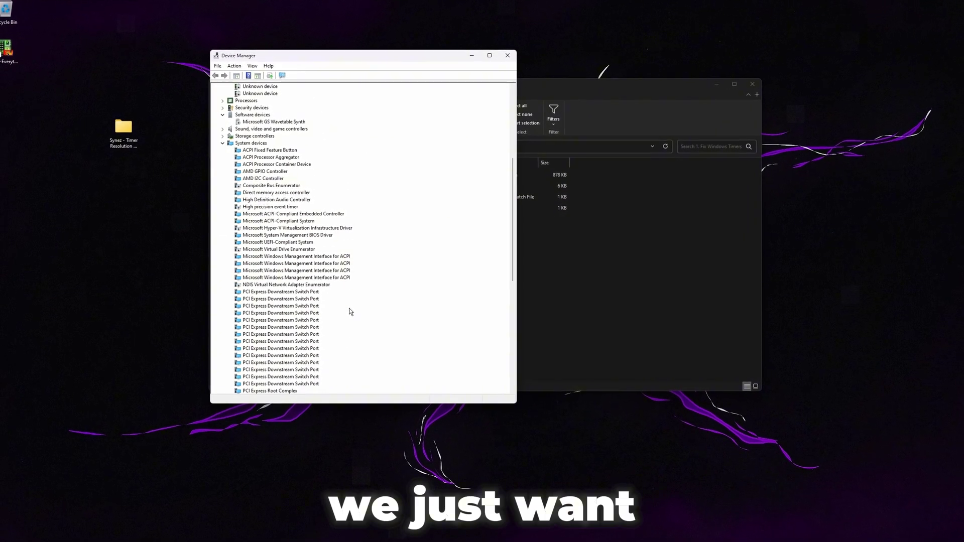
click(284, 207)
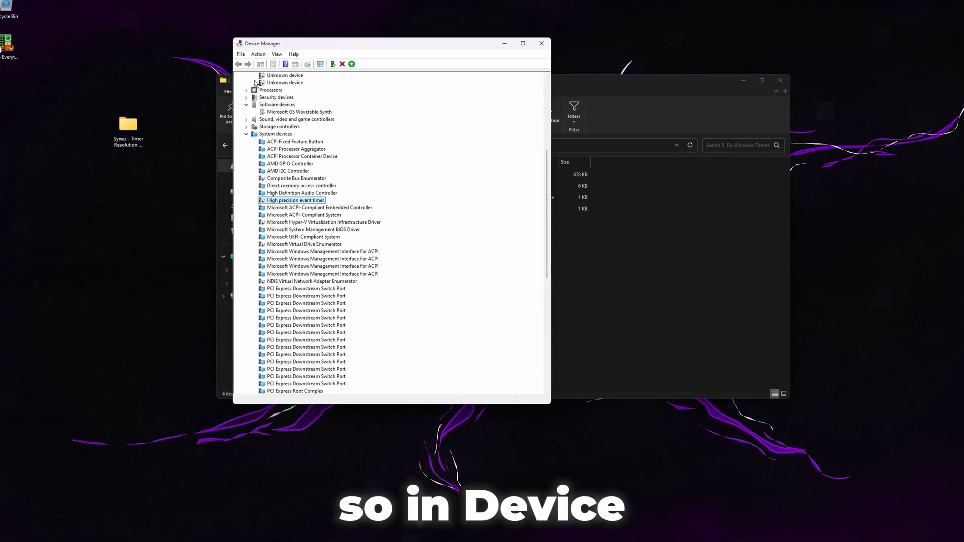
key(Left)
key(Left)
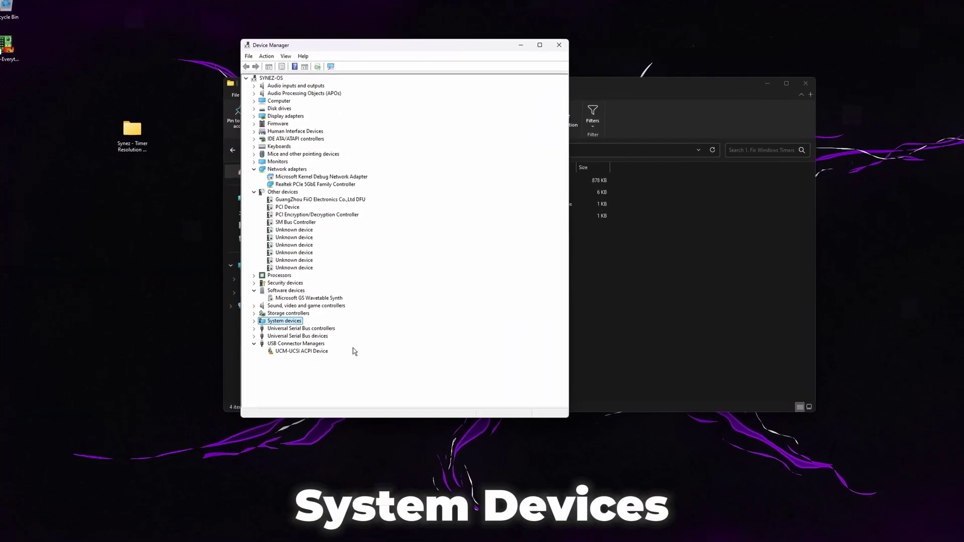
click(254, 320)
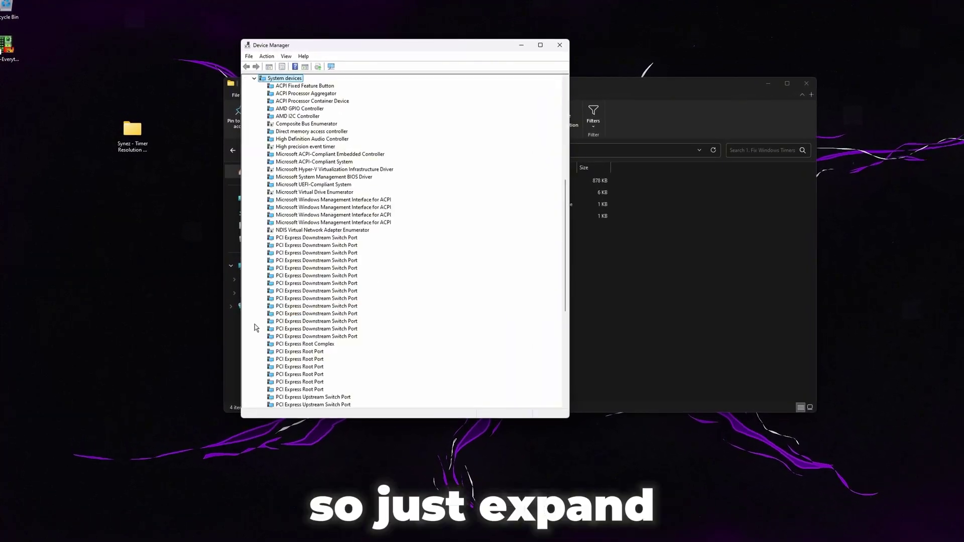
- Confirm High precision event timer is disabled via its context menu, then select System timer
scroll(301, 226, up, 2)
click(304, 192)
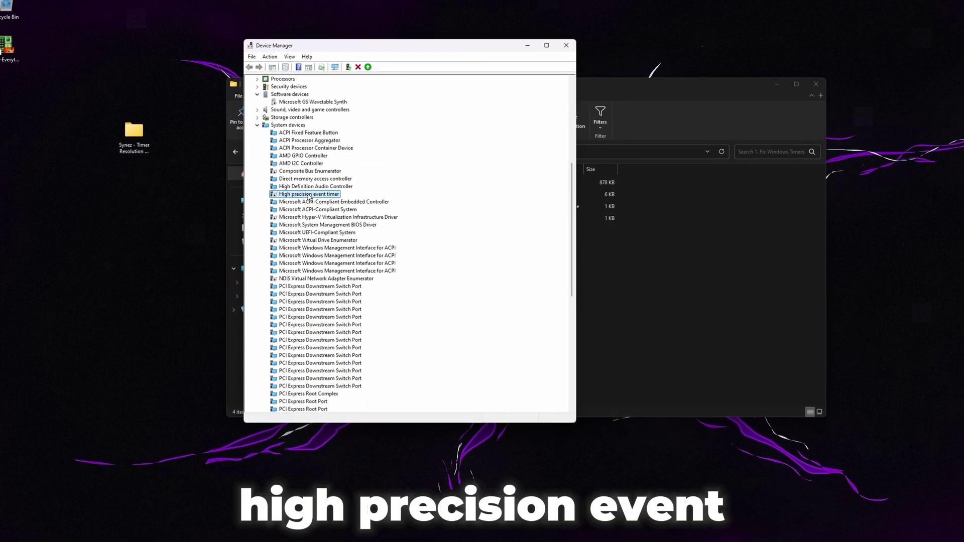
right_click(308, 197)
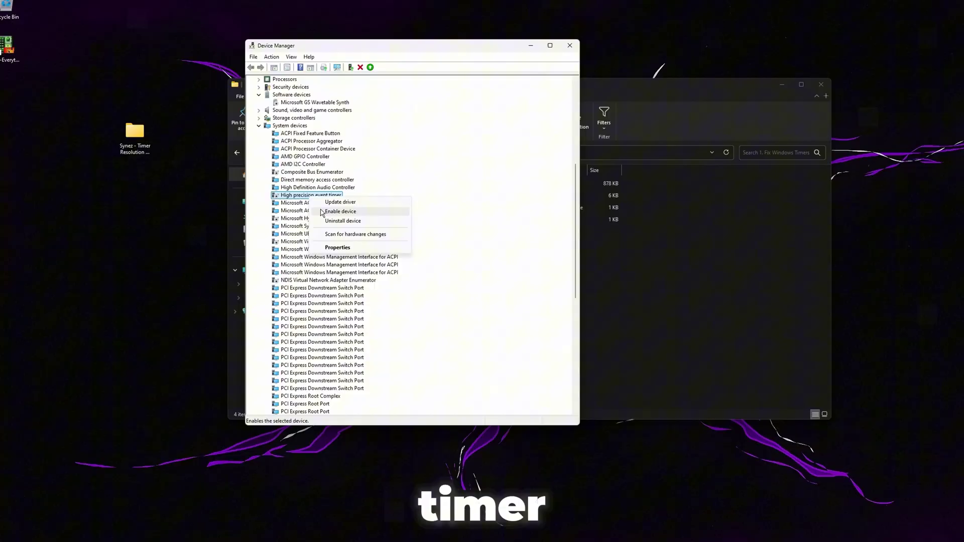
key(Escape)
scroll(351, 281, down, 10)
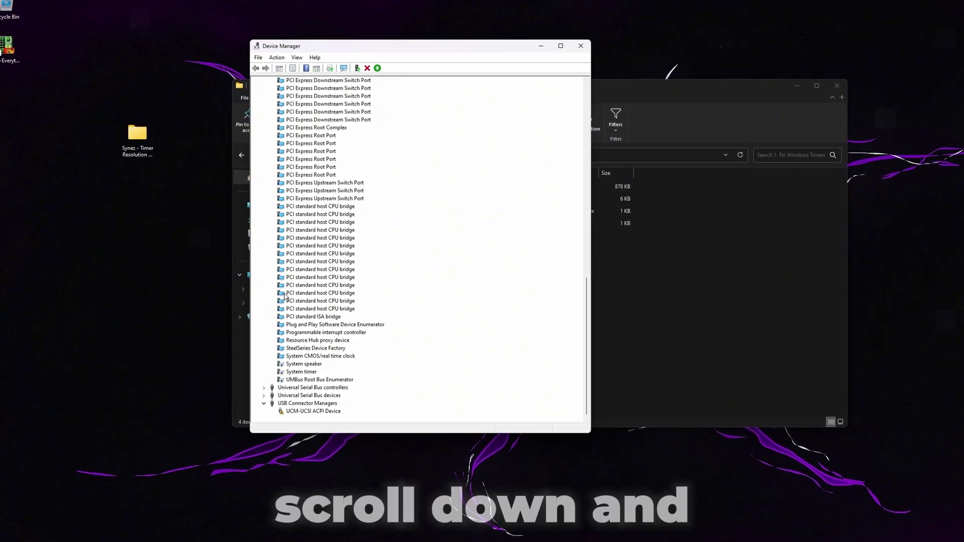
click(309, 371)
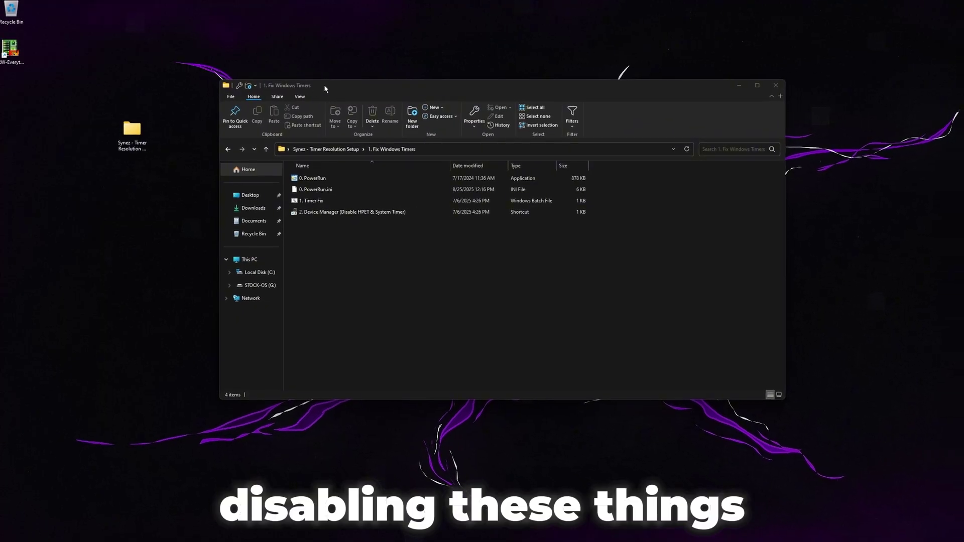
- Launch RW - Read & Write Utility, then resize and reposition its window
double_click(9, 48)
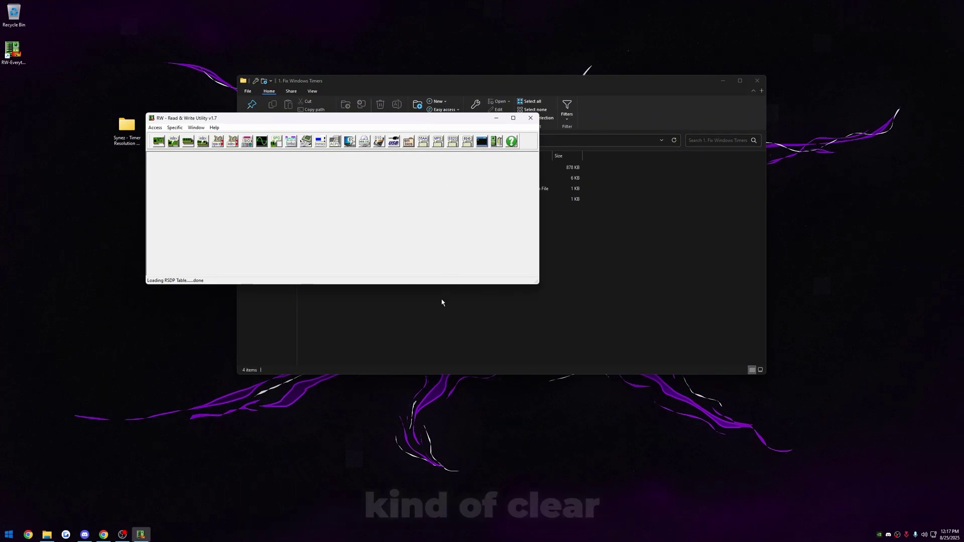
drag(417, 287, 410, 406)
drag(397, 120, 399, 61)
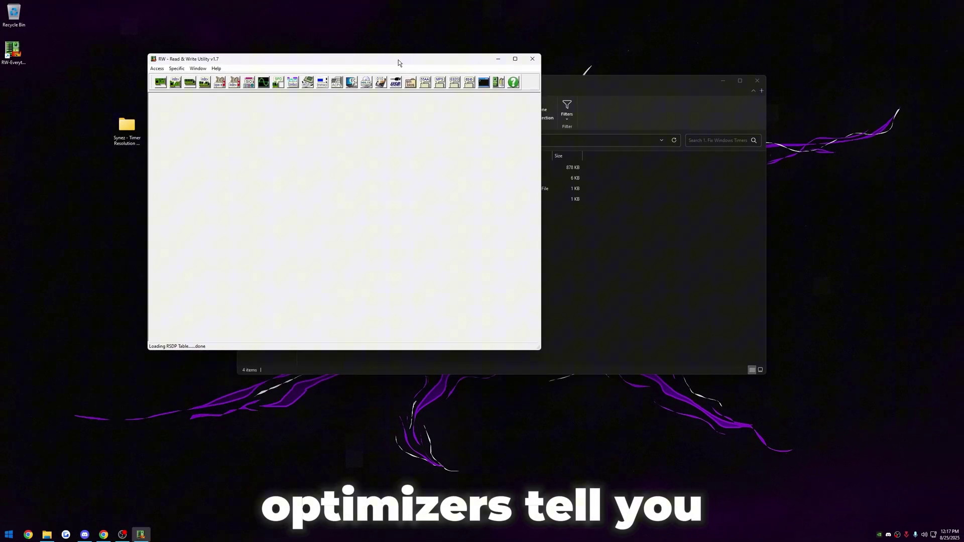
drag(174, 65, 212, 68)
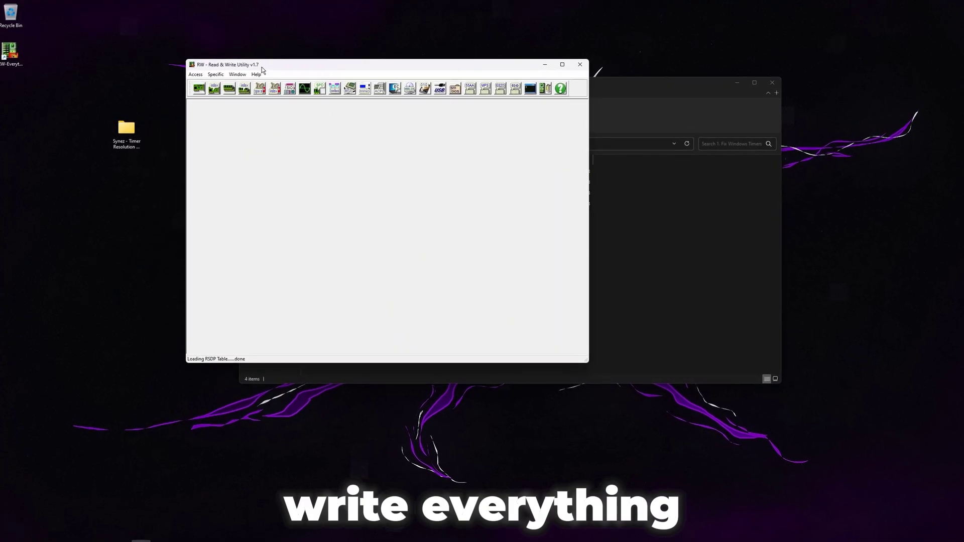
drag(327, 65, 369, 93)
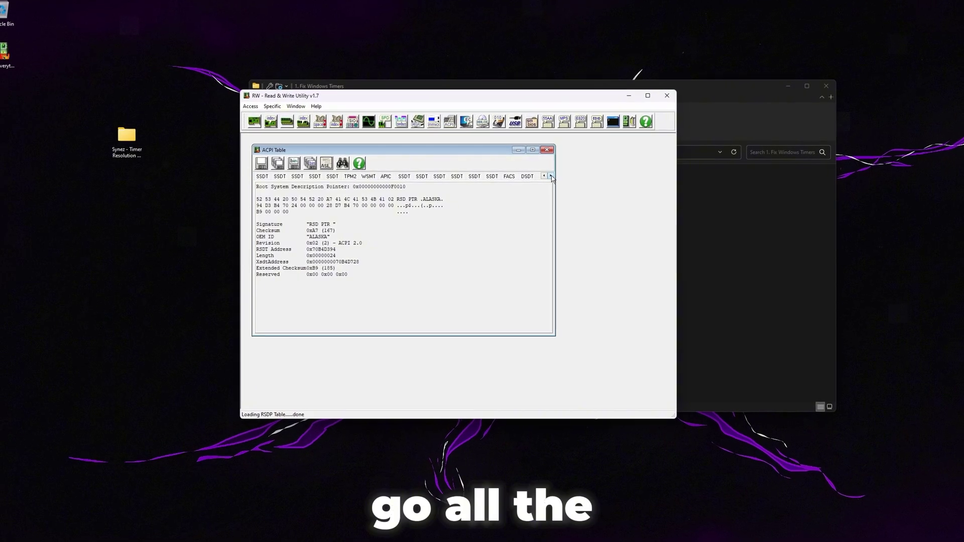
- Open the DSDT table maximized, search for HPET, and select the Device(HPET) block
click(526, 181)
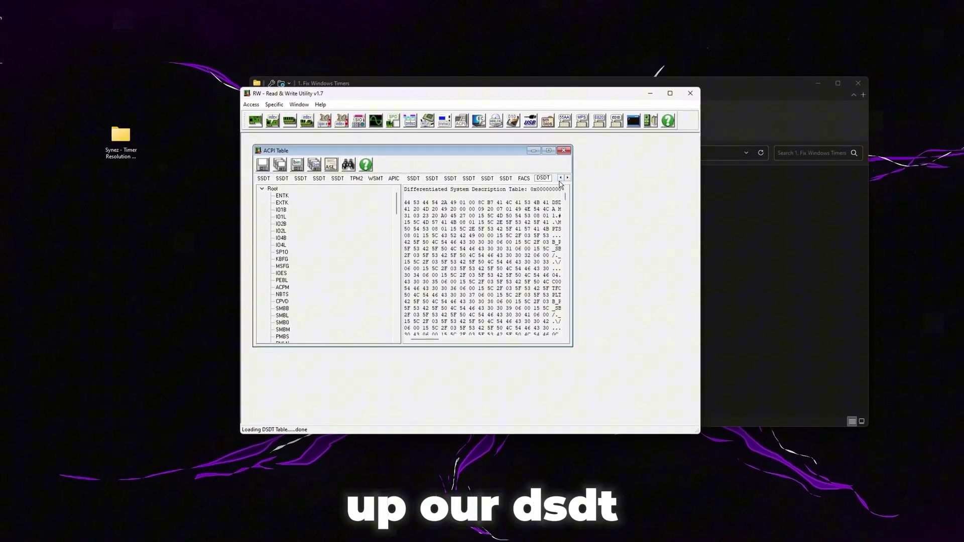
double_click(578, 92)
click(269, 51)
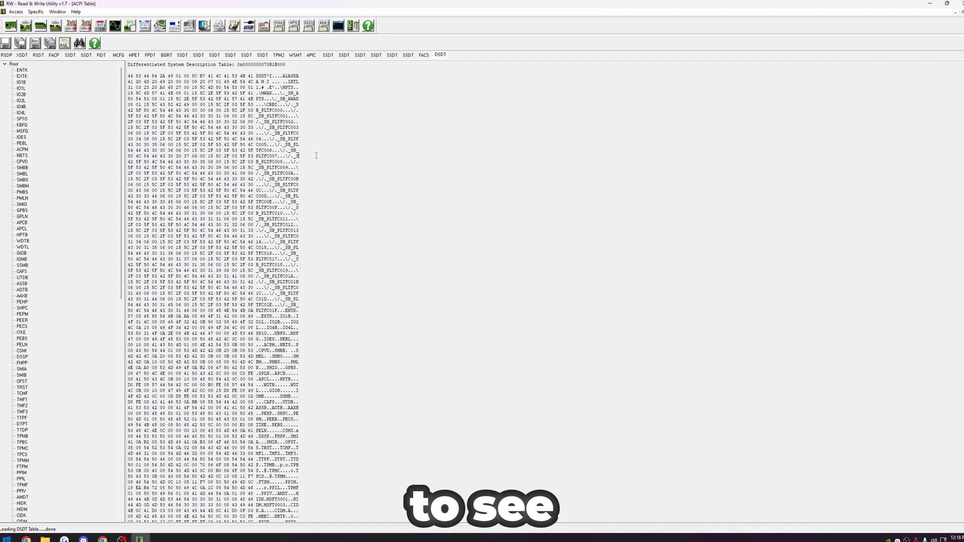
key(ctrl+f)
text(HPE)
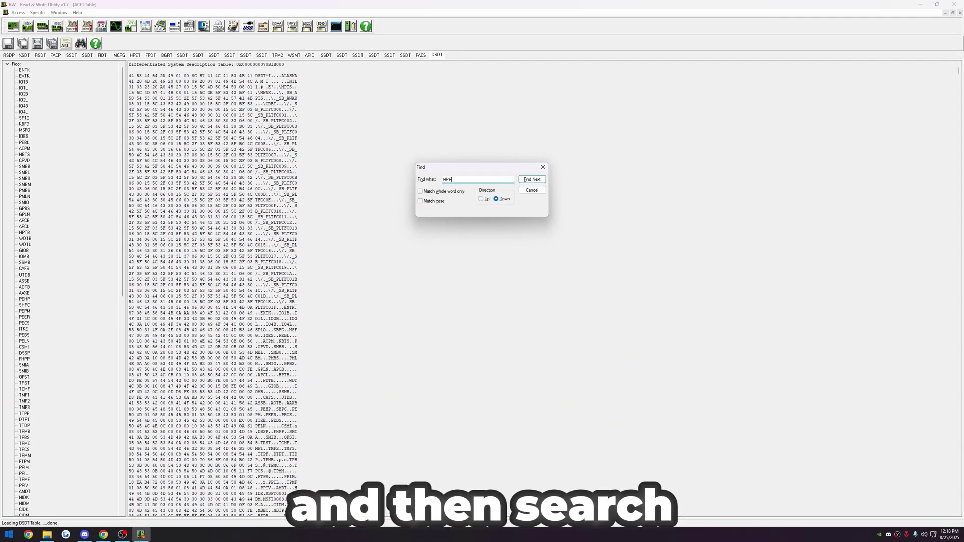
text(T)
key(Return)
drag(173, 222, 251, 357)
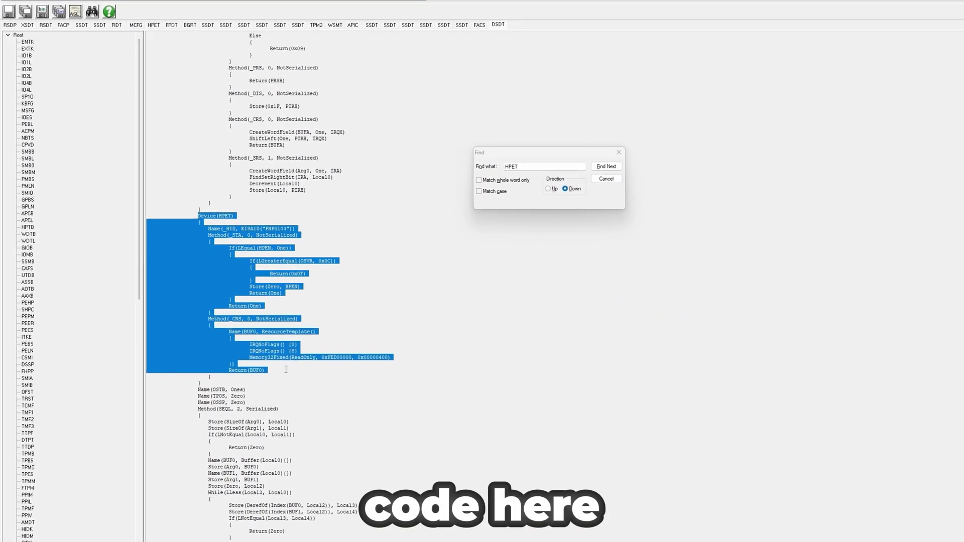
drag(198, 215, 282, 380)
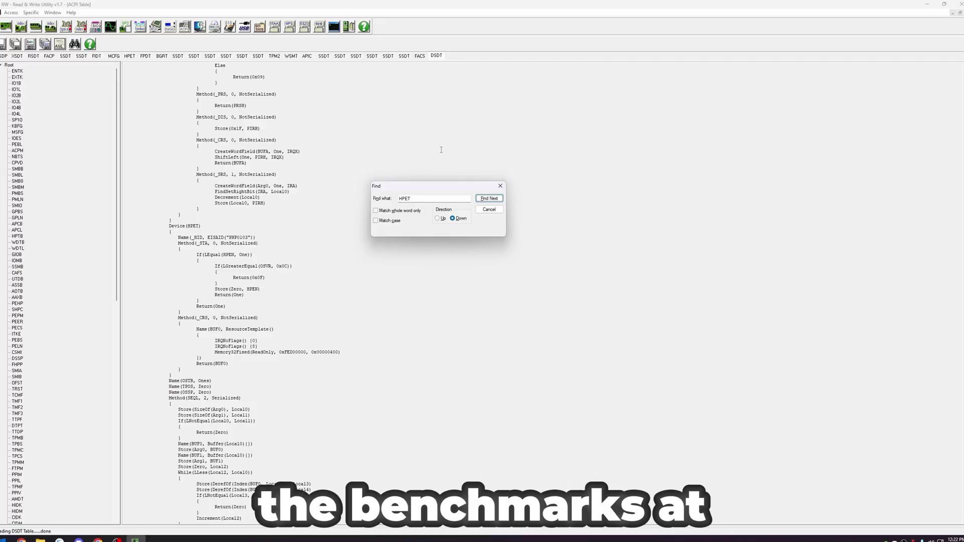
- Close the Find box, review the Device(HPET) code, then close RW - Read & Write Utility
click(500, 186)
drag(344, 226, 301, 352)
click(370, 244)
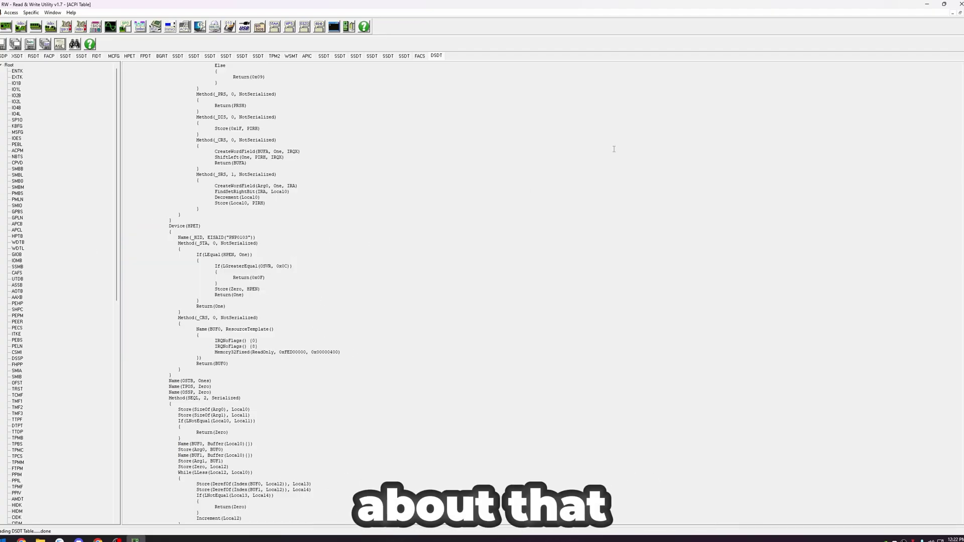
click(959, 5)
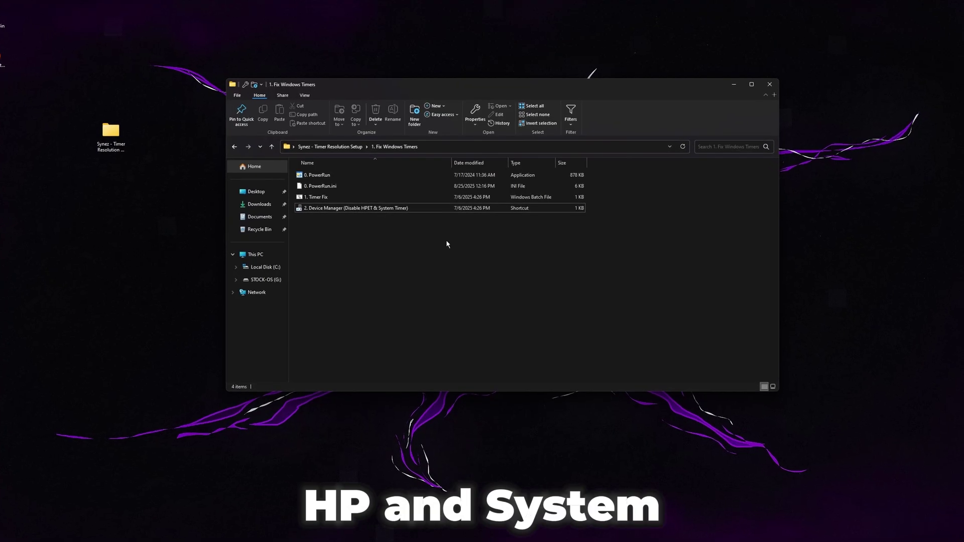
- Copy SetTimerResolution from '1. Put this in C drive' into Local Disk (C:)
click(324, 147)
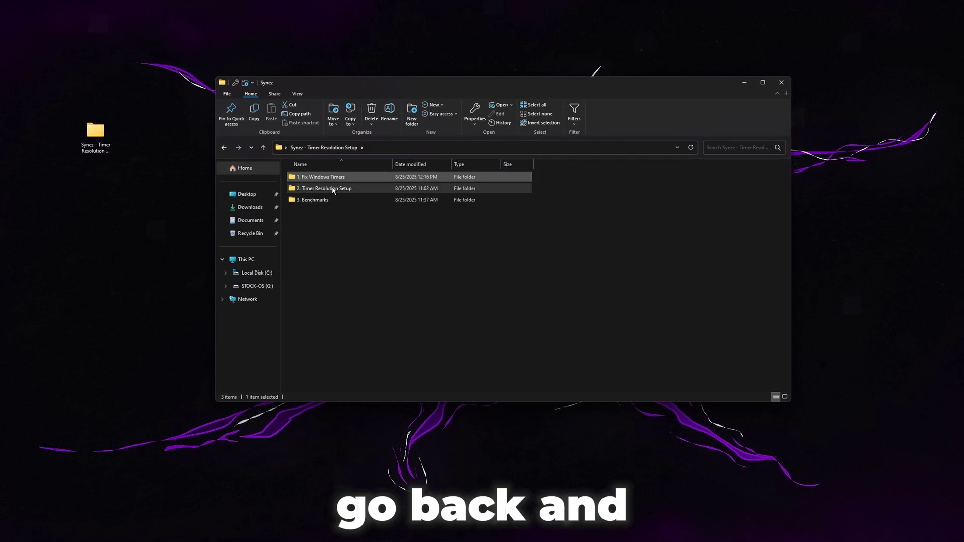
double_click(322, 193)
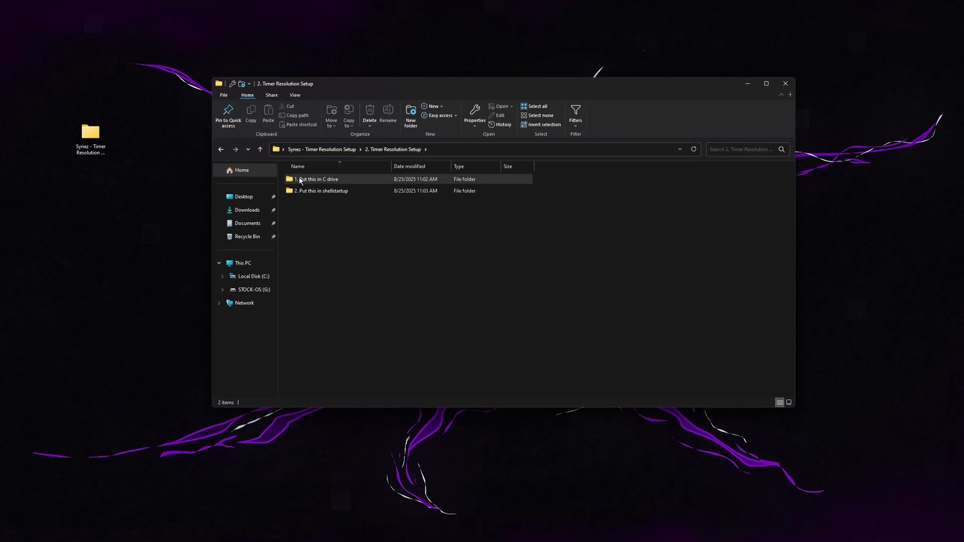
double_click(308, 181)
click(331, 191)
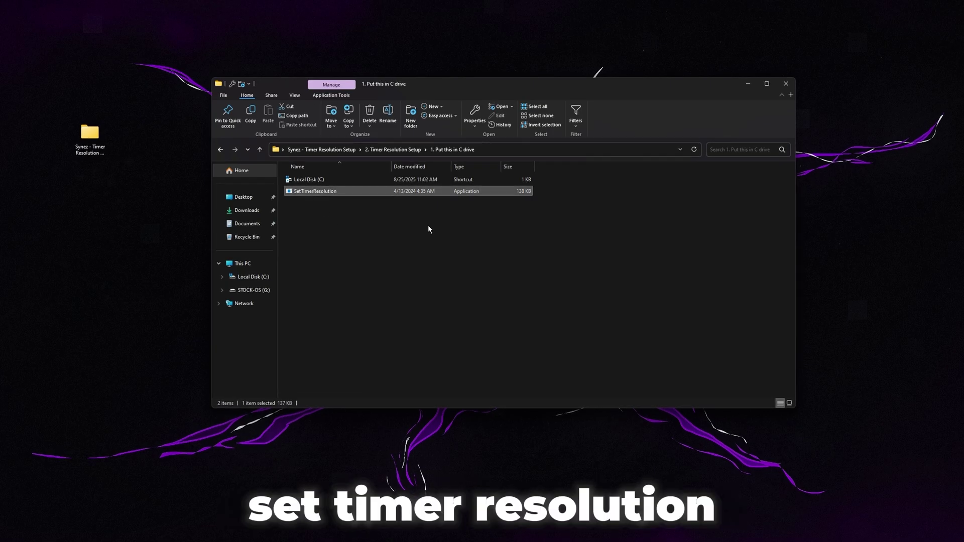
right_click(307, 194)
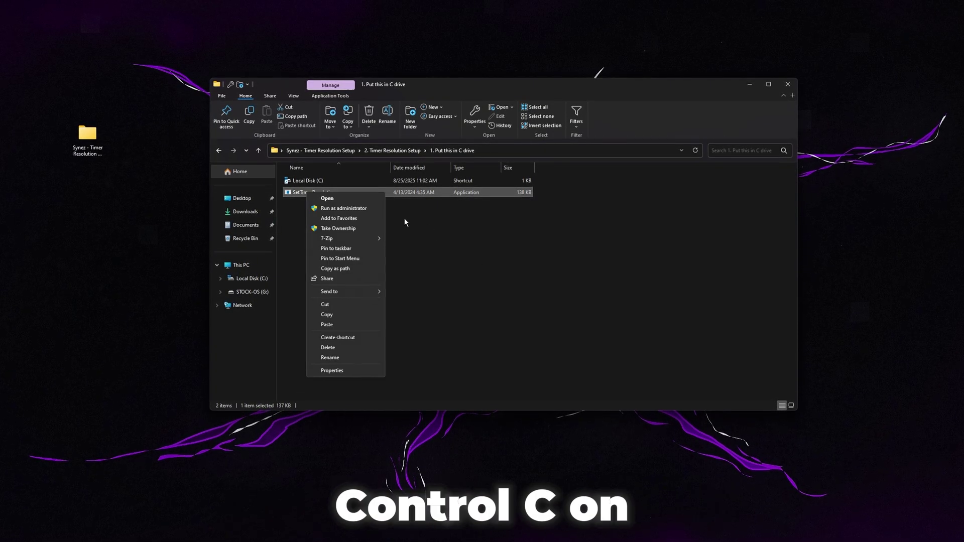
click(336, 315)
double_click(318, 182)
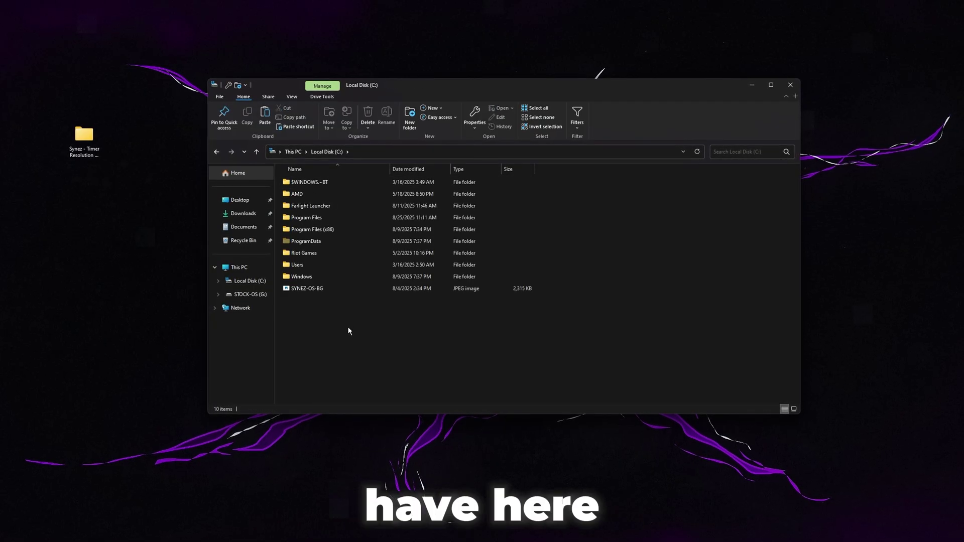
key(ctrl+v)
click(333, 347)
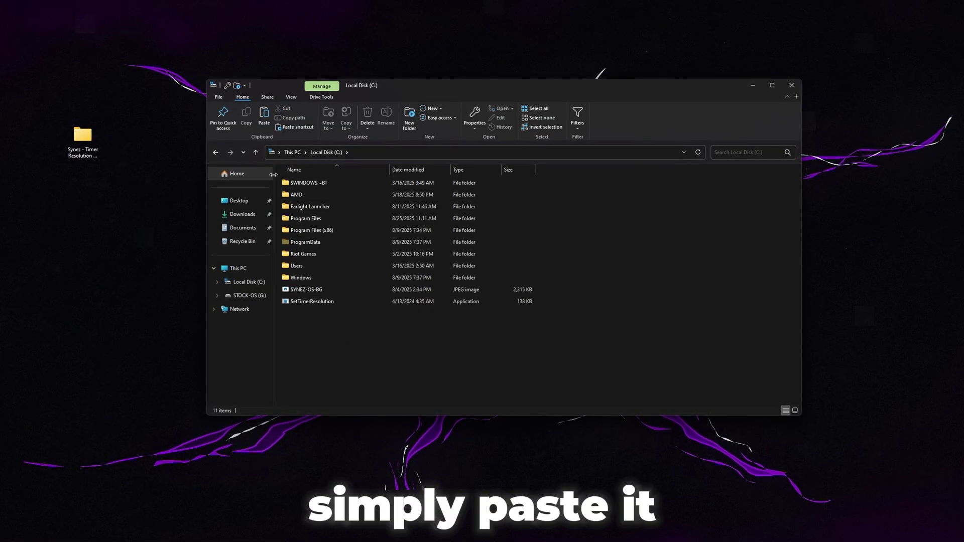
- Copy the SetTimerResolution shortcut from '2. Put this in shellstartup' into the Startup folder
click(212, 154)
click(354, 199)
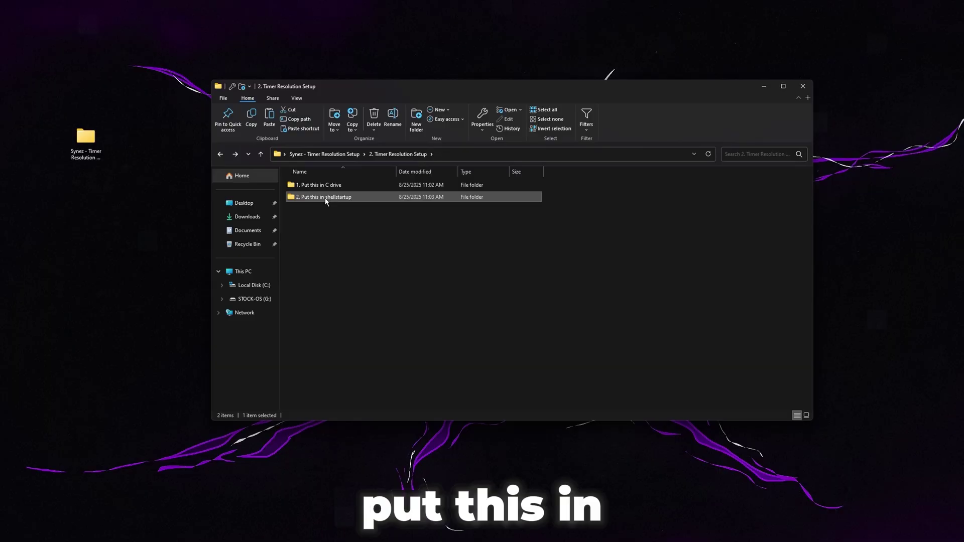
double_click(327, 198)
click(331, 187)
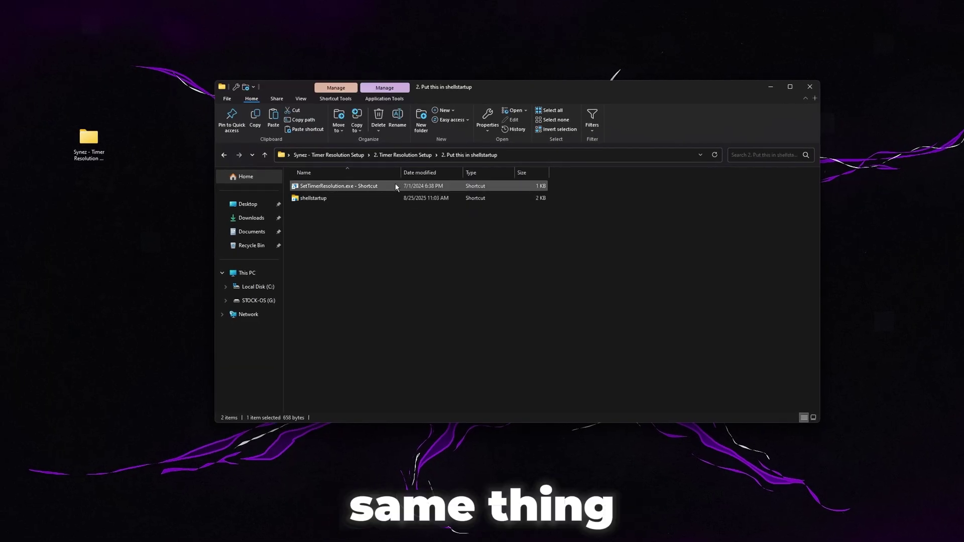
right_click(366, 186)
click(400, 323)
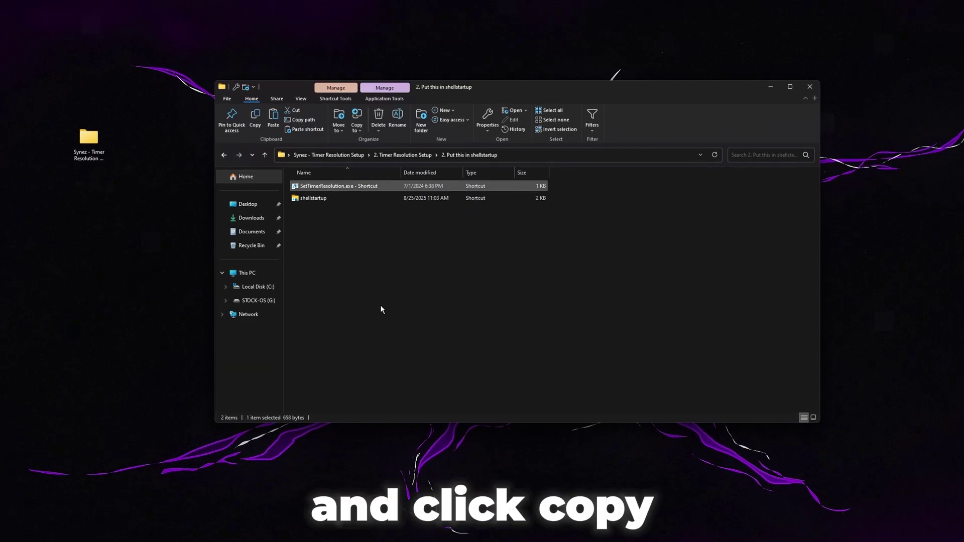
double_click(330, 200)
key(ctrl+v)
click(406, 275)
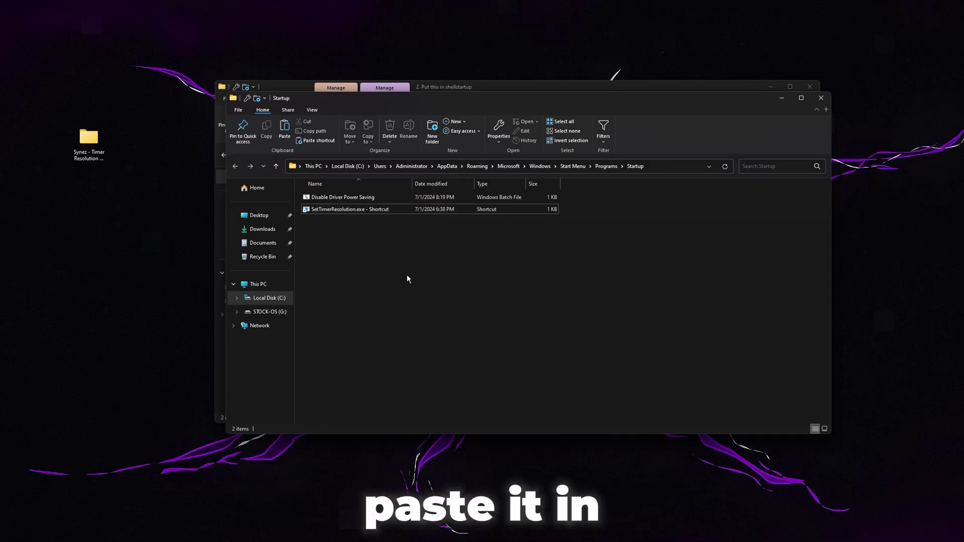
click(821, 97)
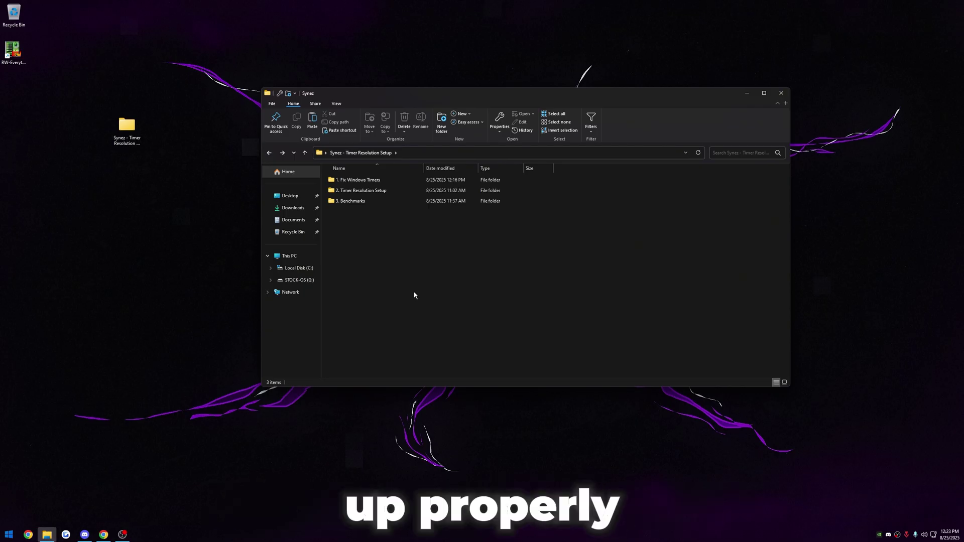
- Open the 3. Benchmarks captures in Gyazo and switch to the Fortnite FPS on/off chart
double_click(362, 201)
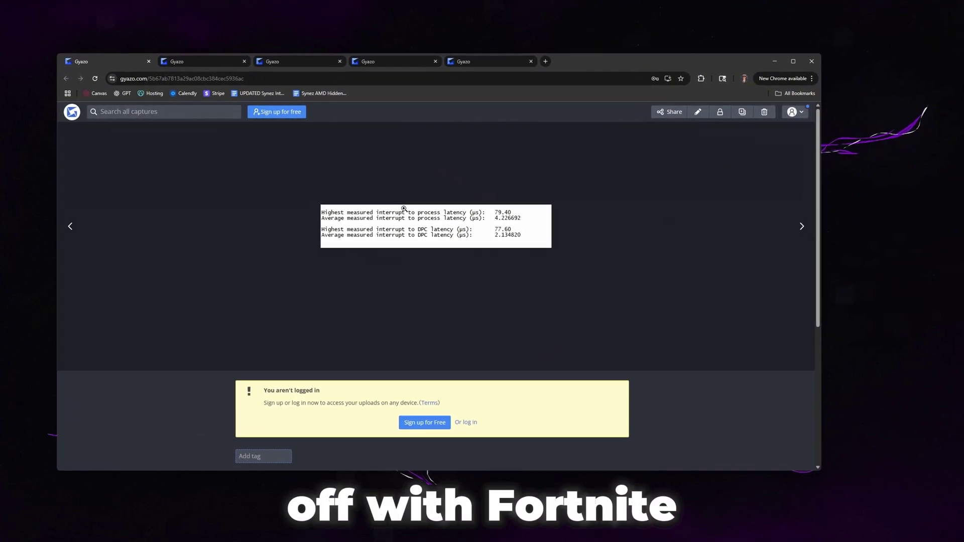
click(193, 59)
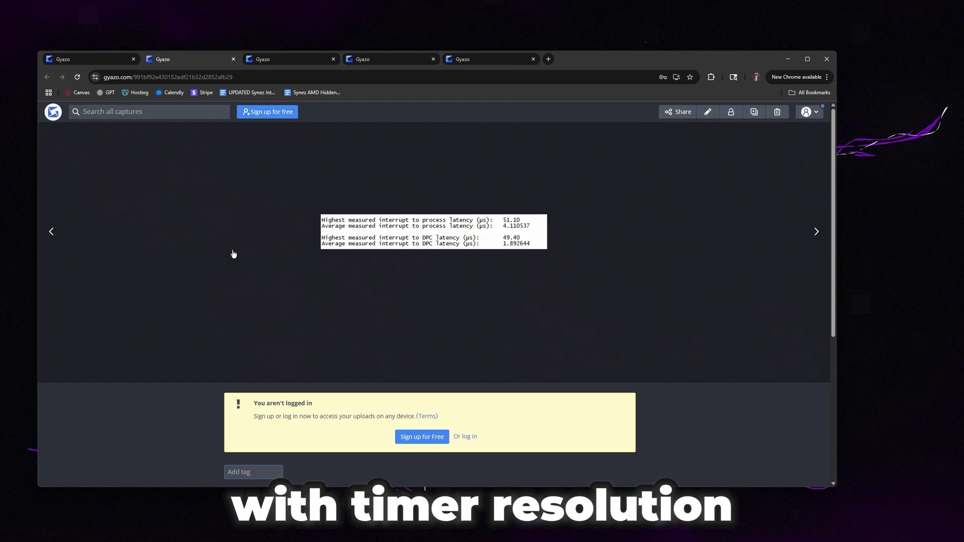
click(112, 64)
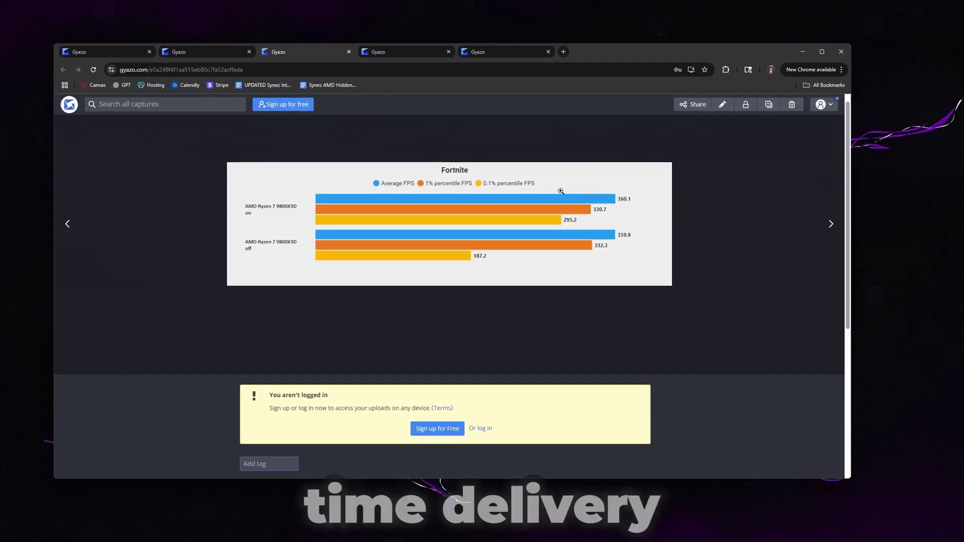
- Advance past the free build chart to the frametime chart showing off's spikes beyond 2ms
key(Right)
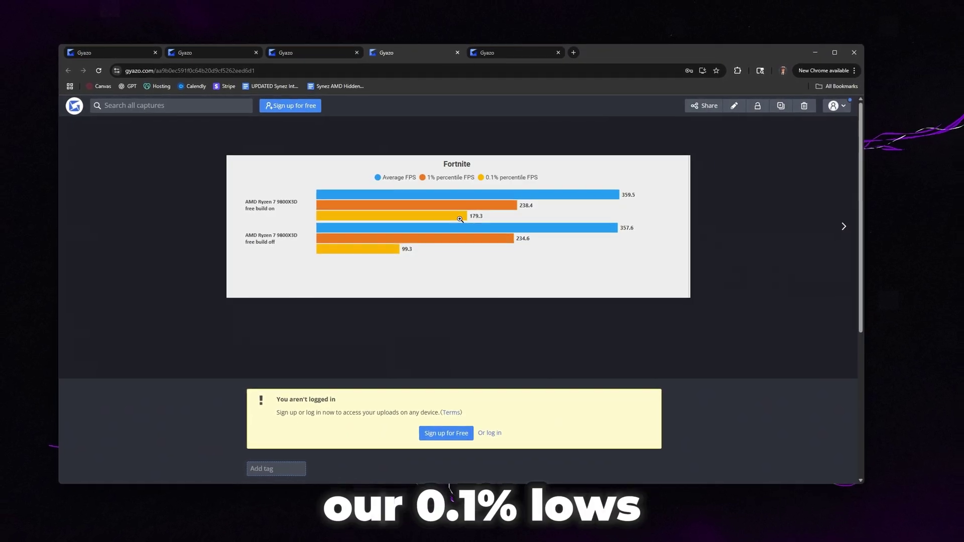
key(Right)
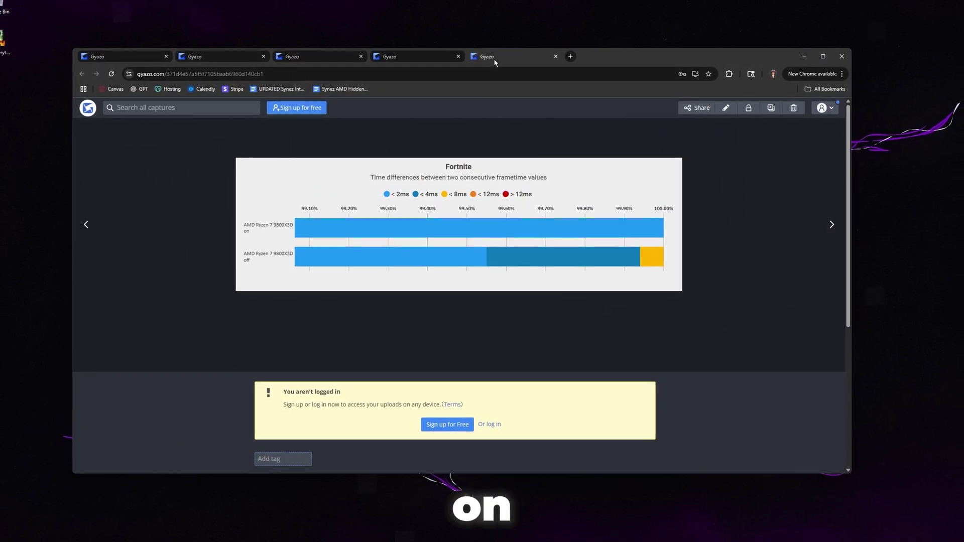